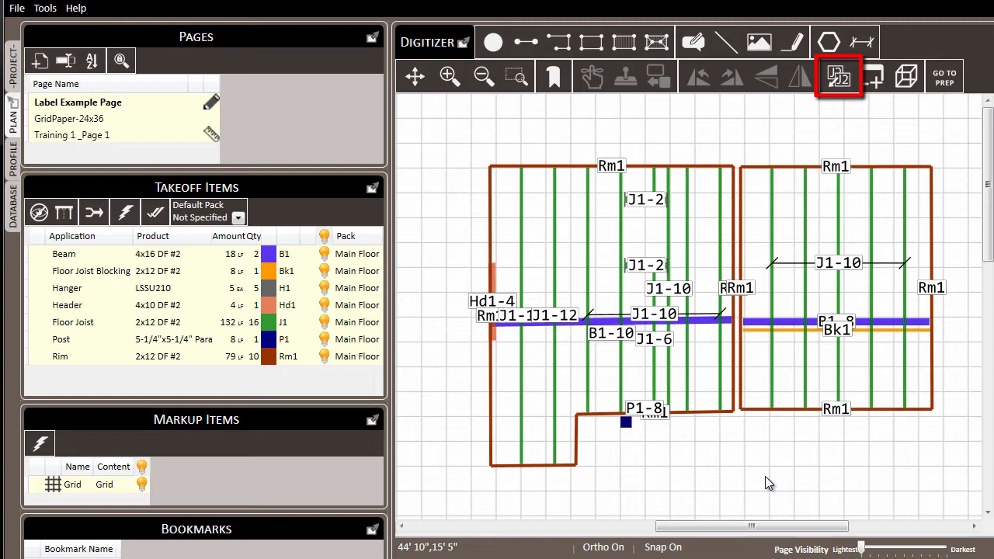
# Automatically rearrange the overlapping item labels across the whole floor plan.
pyautogui.click(839, 78)
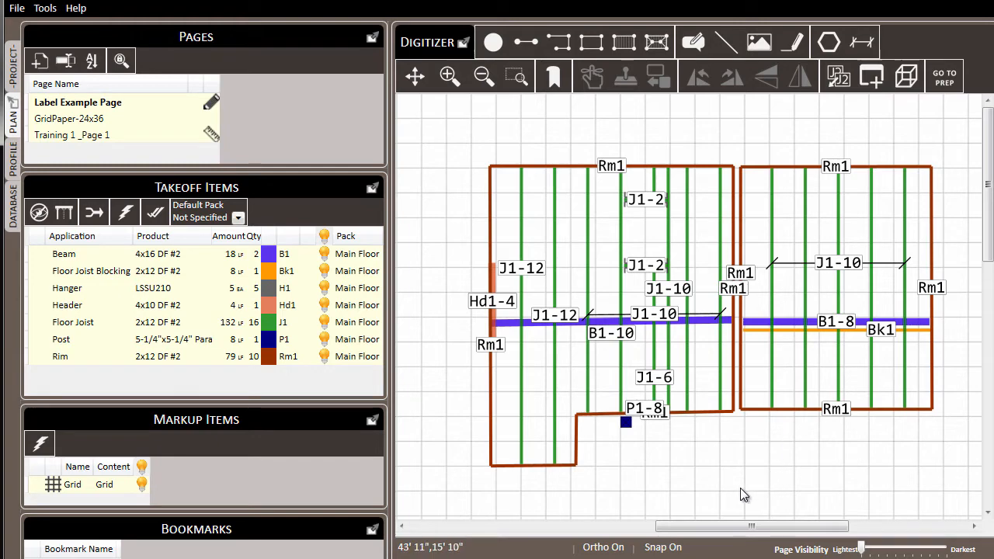
# Set the label position of the P1 post below the left floor section to SW.
pyautogui.scroll(4, 613, 450)
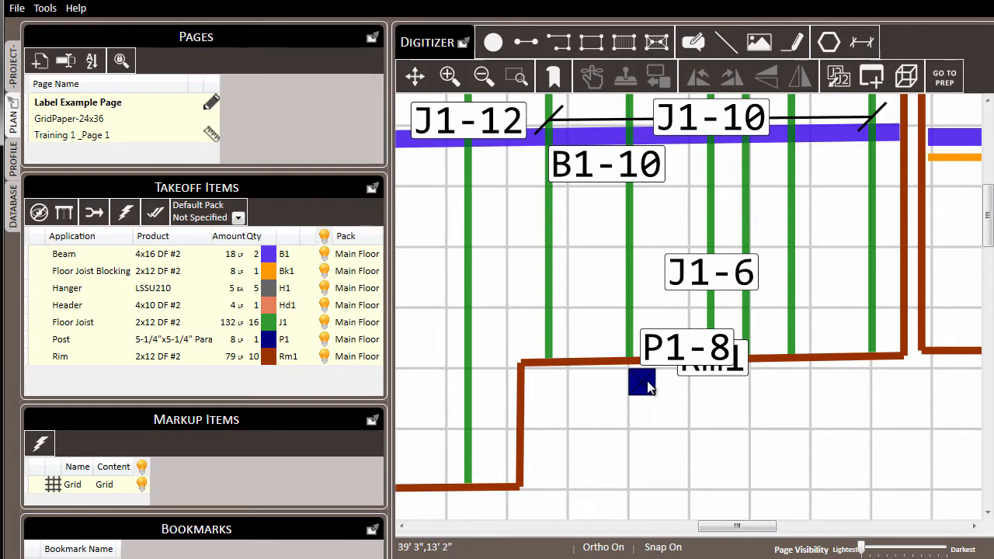
pyautogui.scroll(-4, 599, 238)
pyautogui.scroll(4, 667, 357)
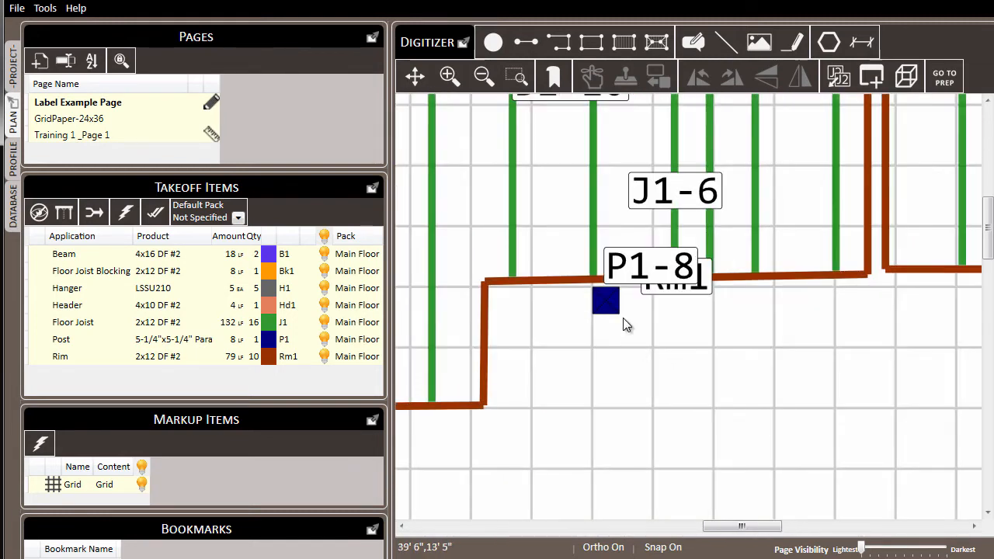
pyautogui.moveTo(623, 318); pyautogui.dragTo(606, 235, button='middle')
pyautogui.click(588, 216)
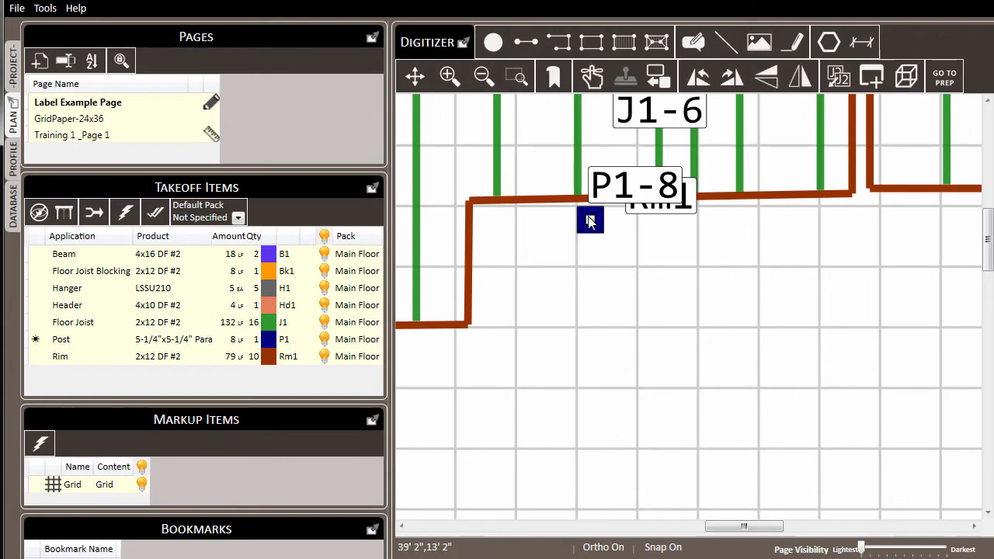
pyautogui.rightClick(590, 222)
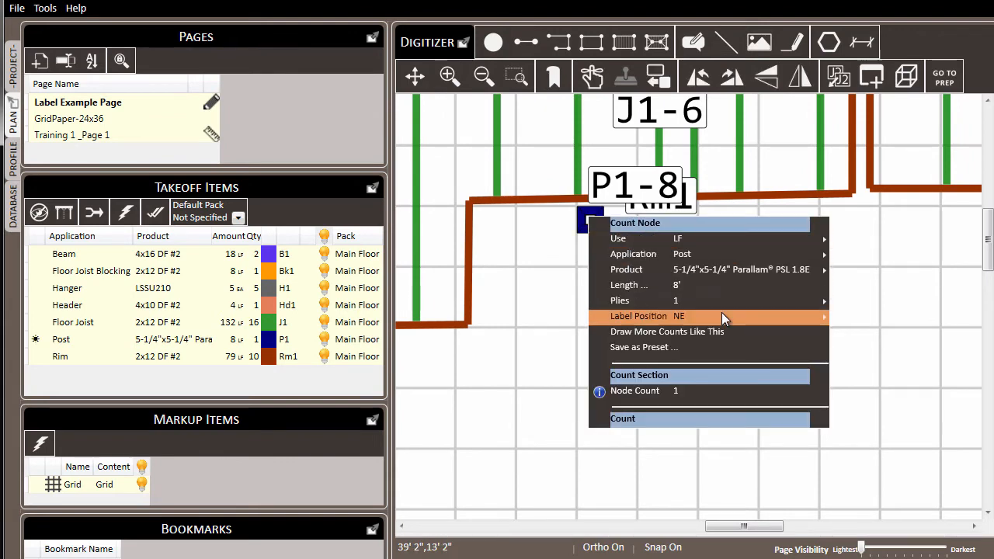
pyautogui.moveTo(721, 312)
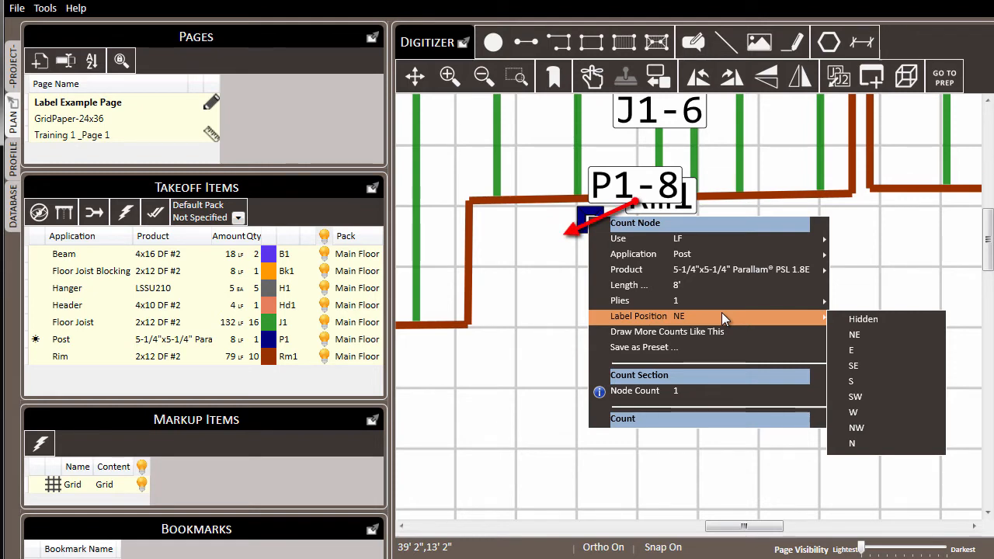
pyautogui.click(891, 402)
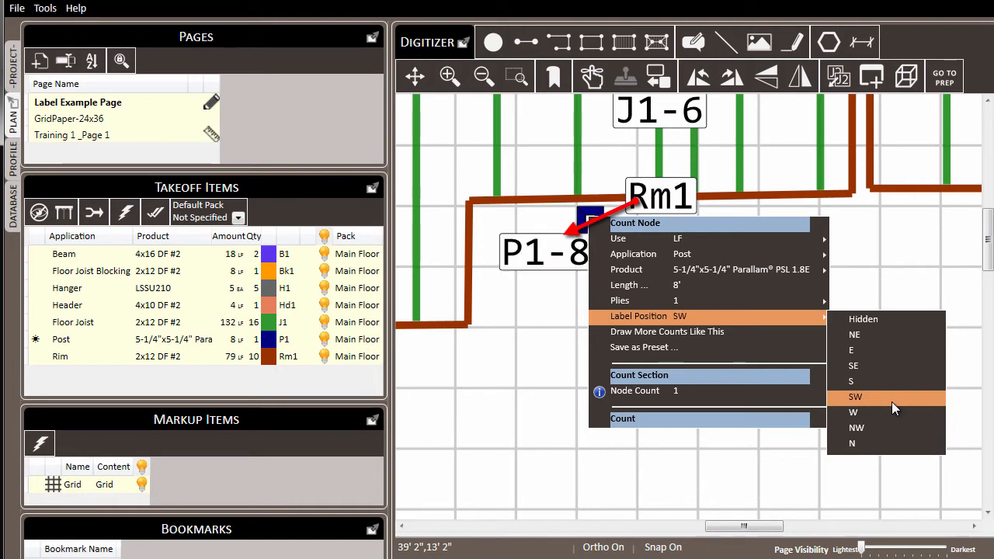
pyautogui.click(919, 262)
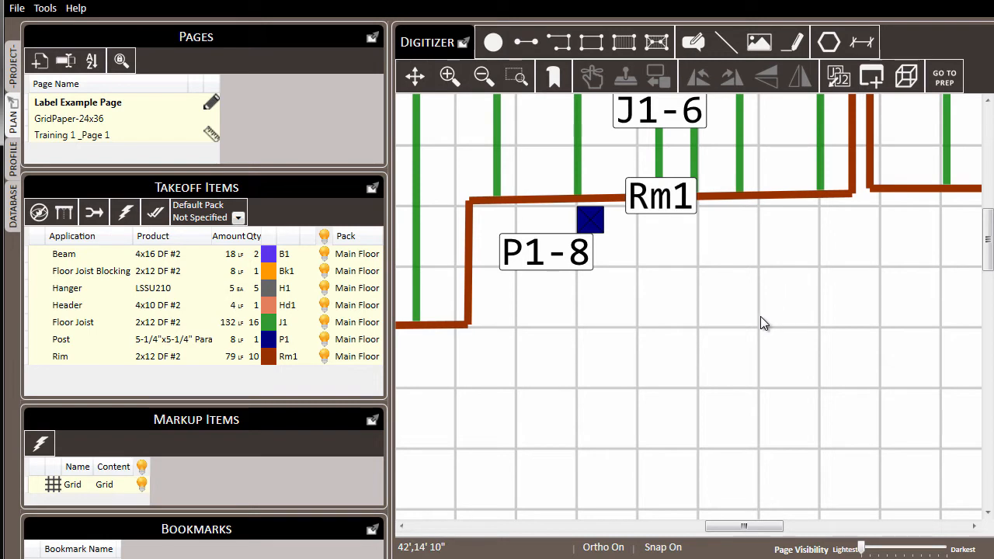
# Set the label position of the upper short J1-2 joist at the floor opening to Right of A to B.
pyautogui.scroll(-3, 759, 325)
pyautogui.moveTo(778, 301)
pyautogui.mouseDown(button='middle')
pyautogui.moveTo(762, 428)
pyautogui.moveTo(723, 456)
pyautogui.mouseUp(button='middle')
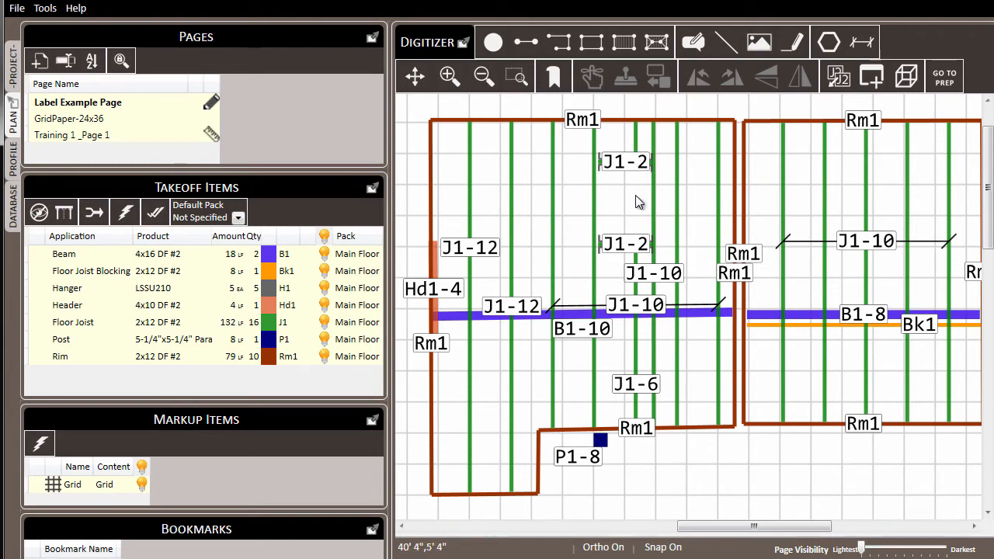
pyautogui.scroll(3, 667, 155)
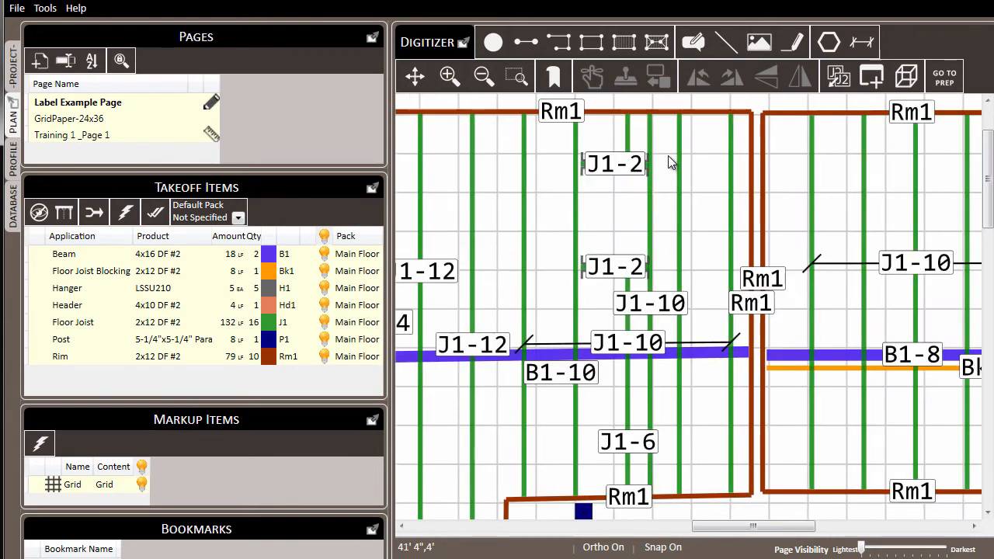
pyautogui.moveTo(725, 161); pyautogui.dragTo(691, 163, button='middle')
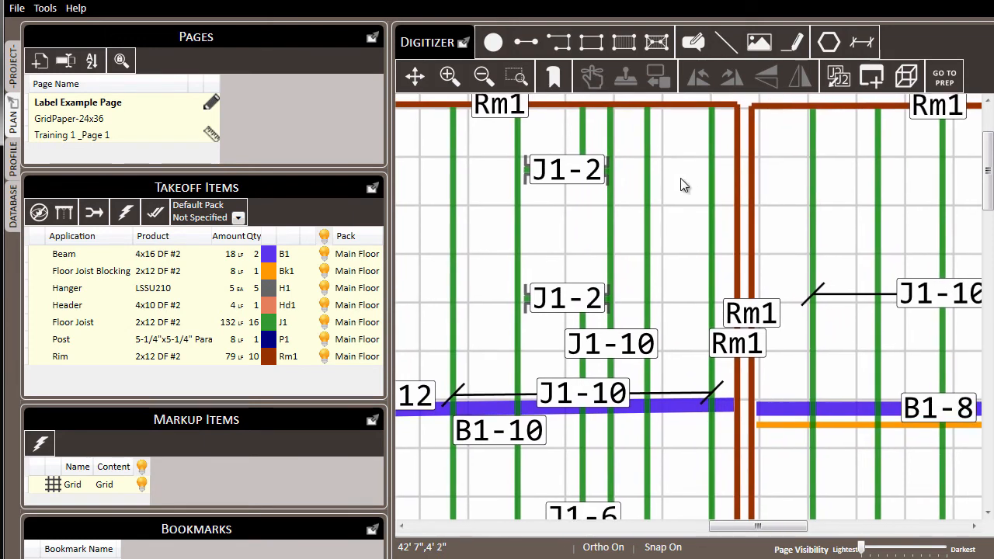
pyautogui.click(569, 173)
pyautogui.rightClick(569, 172)
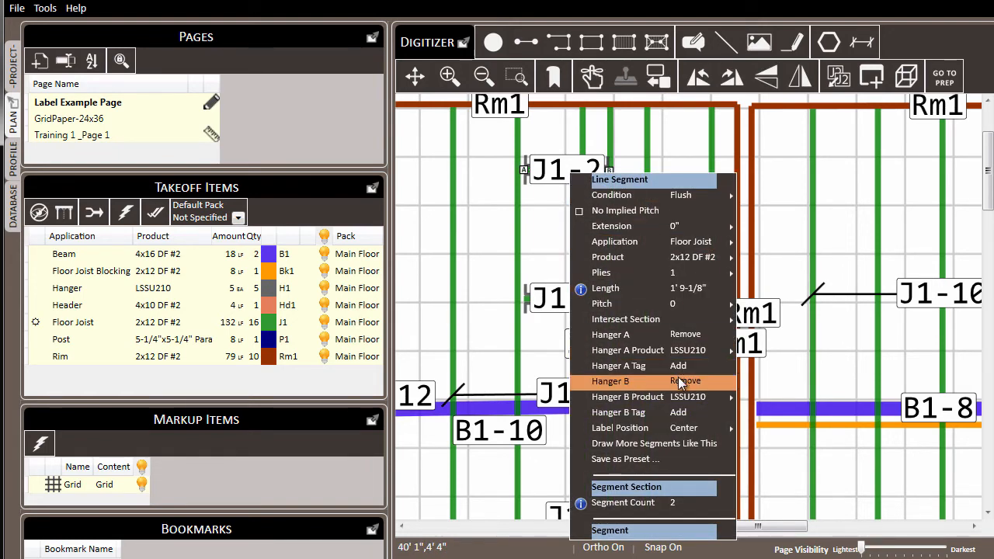
pyautogui.moveTo(688, 427)
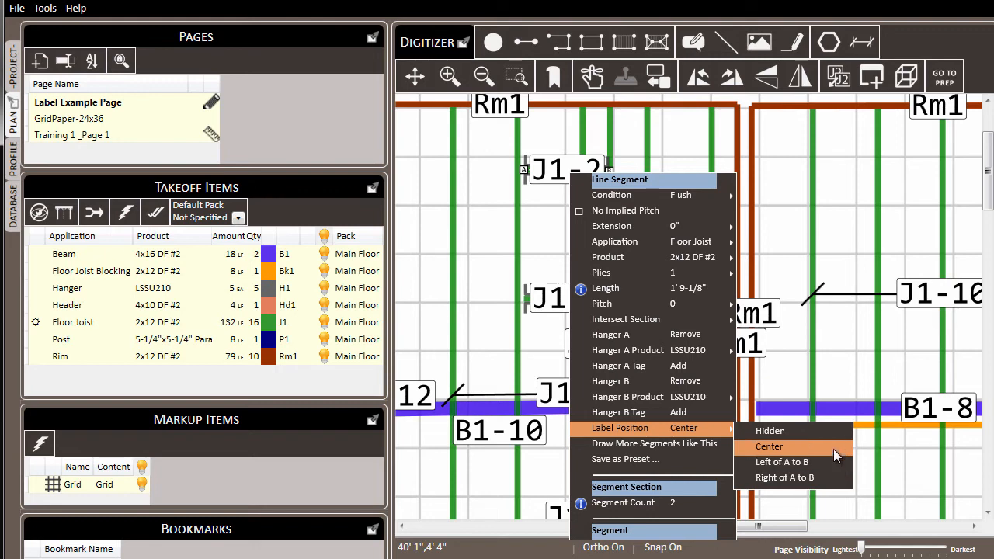
pyautogui.click(561, 201)
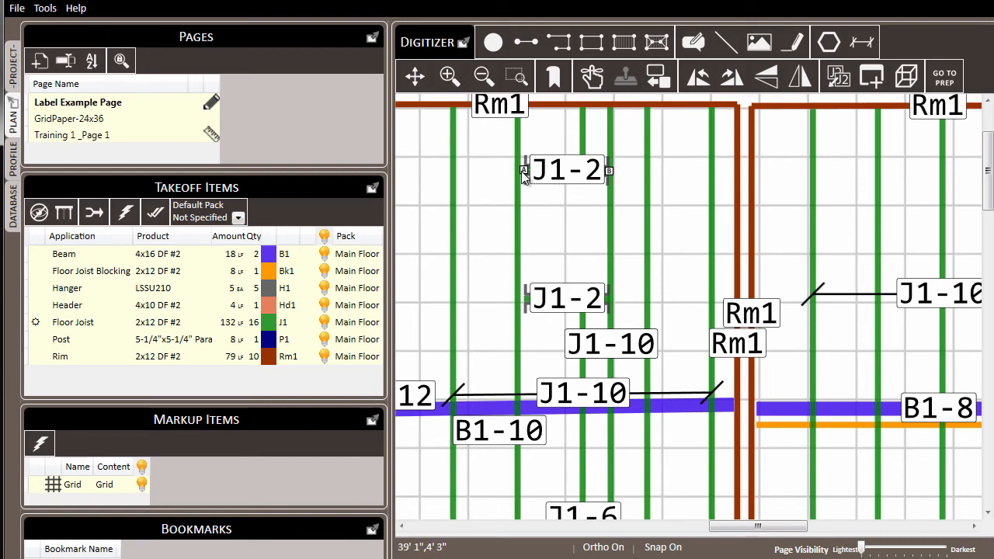
pyautogui.rightClick(574, 177)
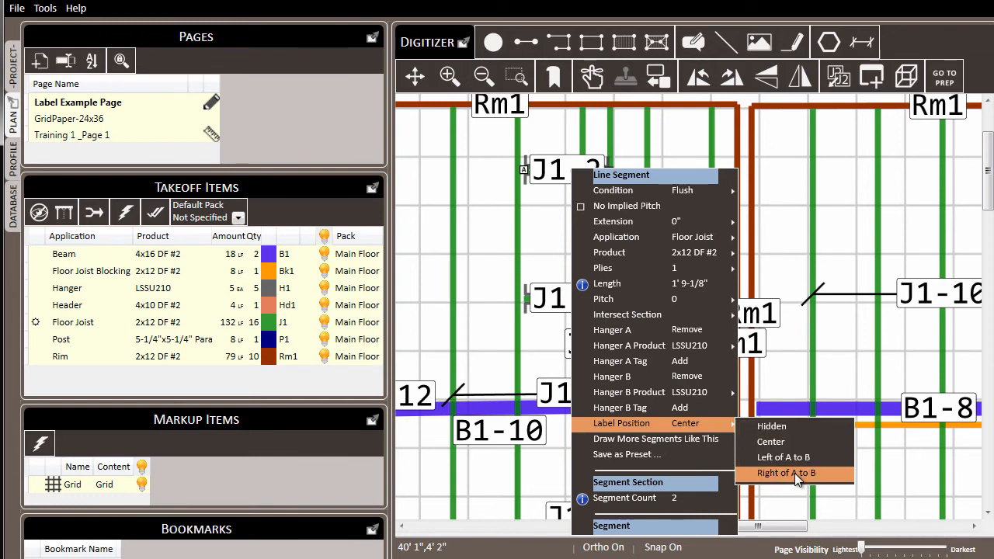
pyautogui.click(794, 472)
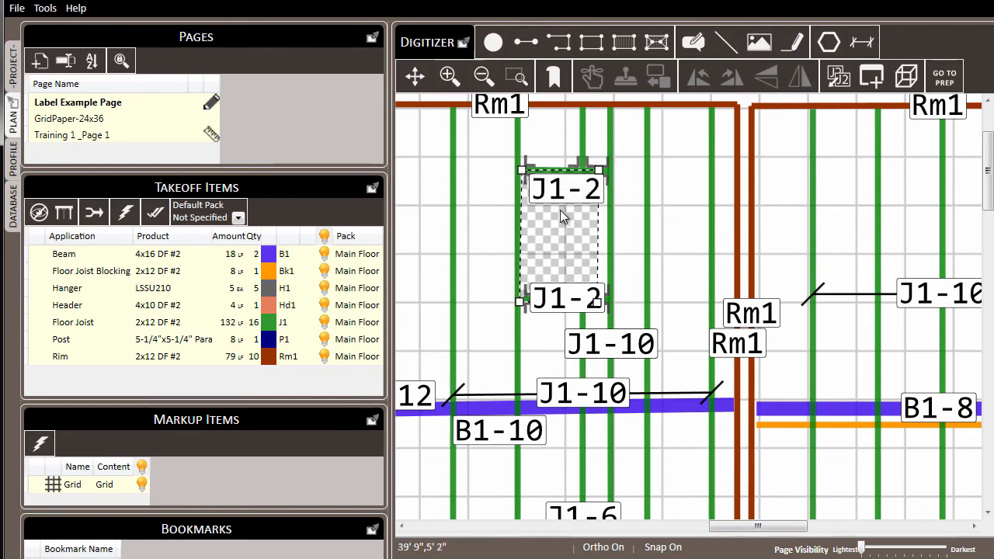
pyautogui.click(763, 97)
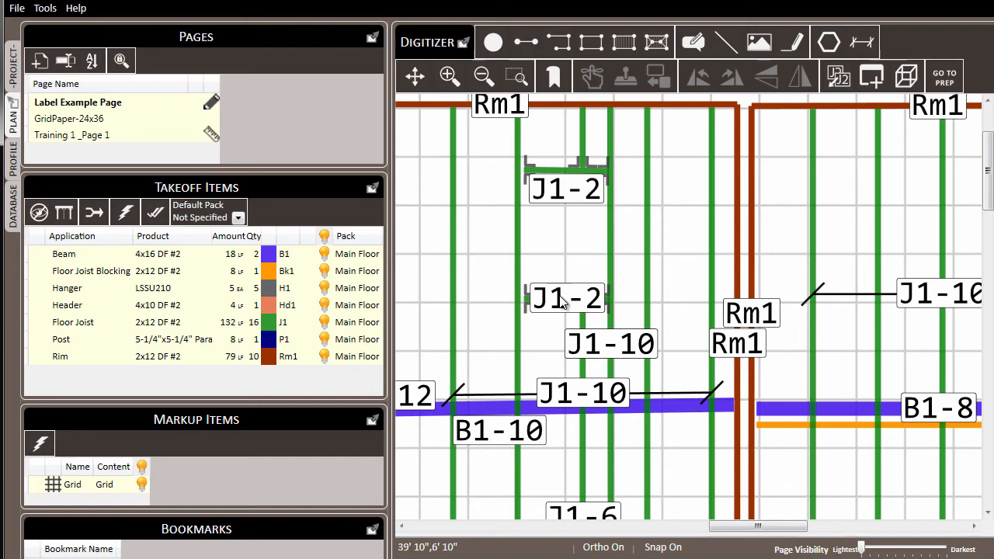
# Set the label position of the lower short J1-2 joist at the floor opening to Left of A to B.
pyautogui.click(562, 303)
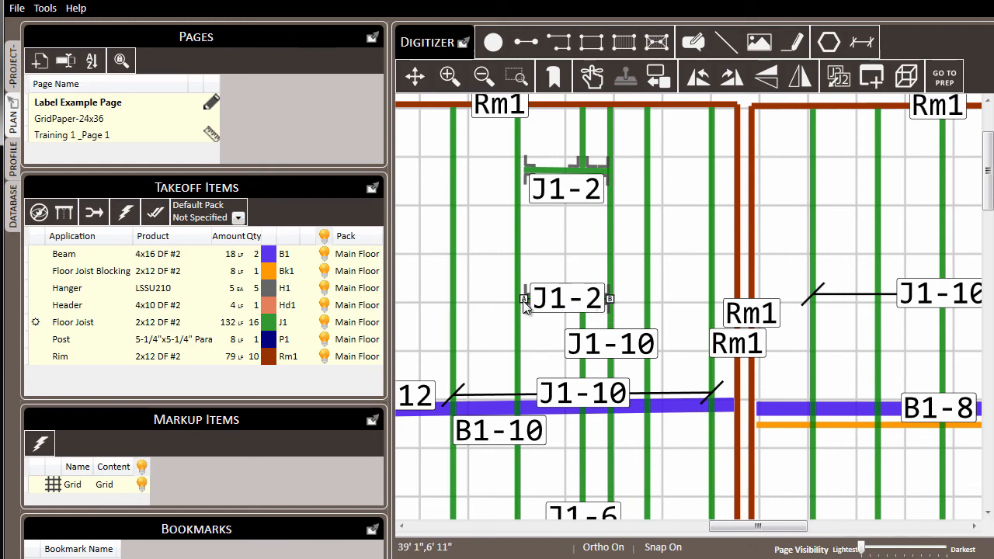
pyautogui.rightClick(576, 303)
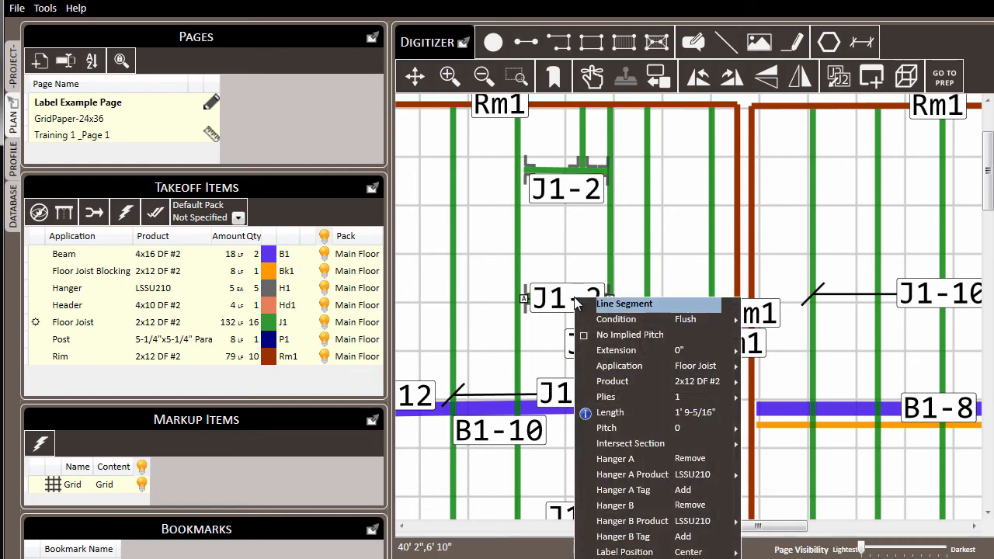
pyautogui.click(541, 232)
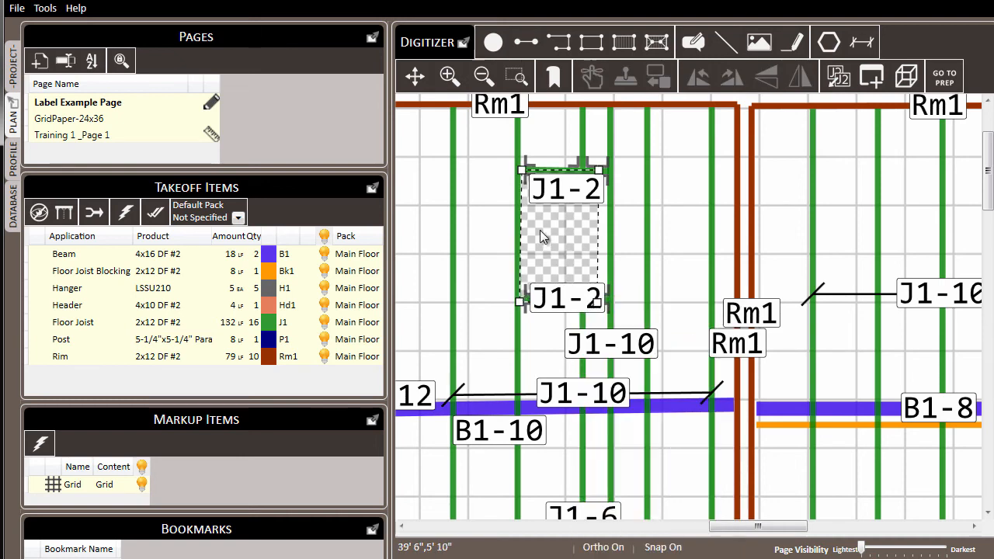
pyautogui.scroll(-2, 558, 220)
pyautogui.scroll(3, 604, 286)
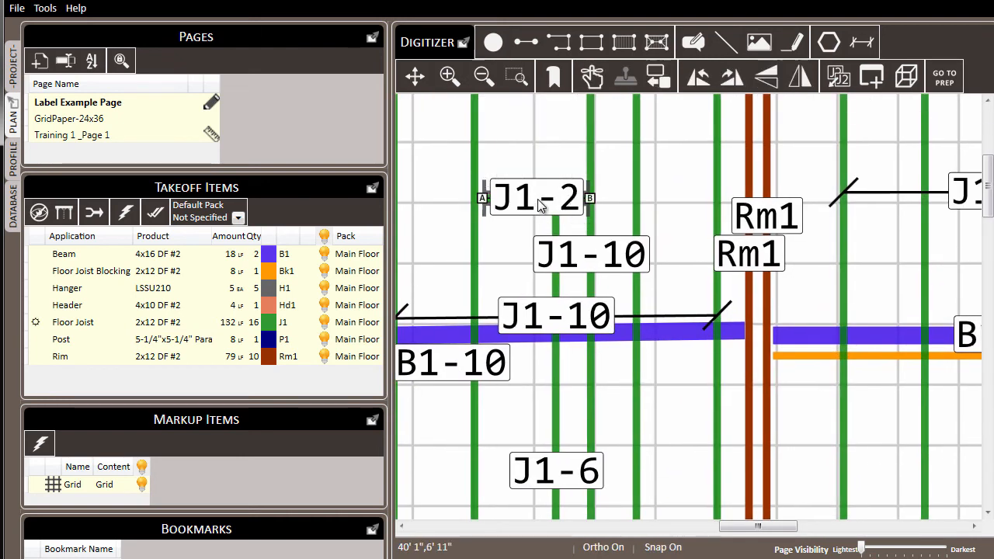
pyautogui.rightClick(539, 197)
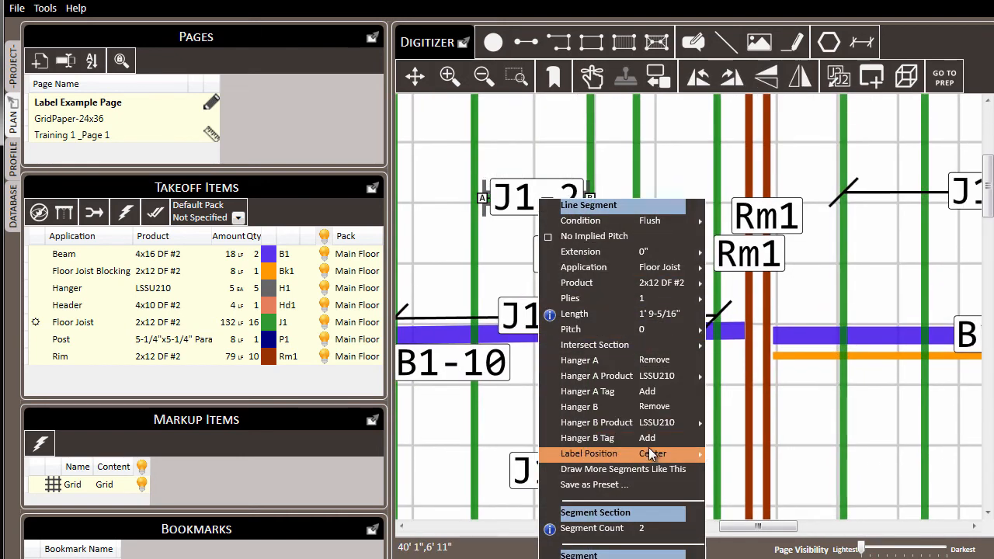
pyautogui.moveTo(648, 452)
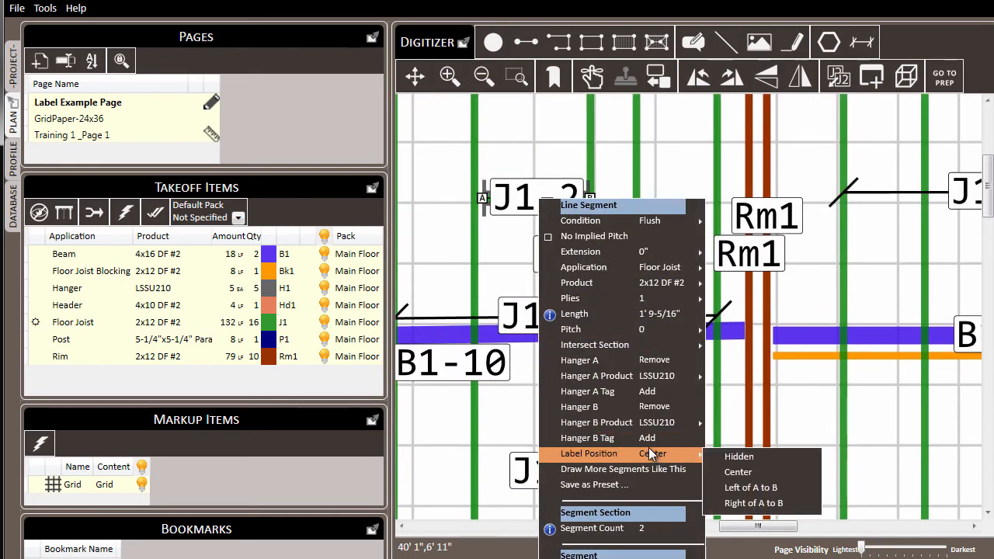
pyautogui.click(763, 487)
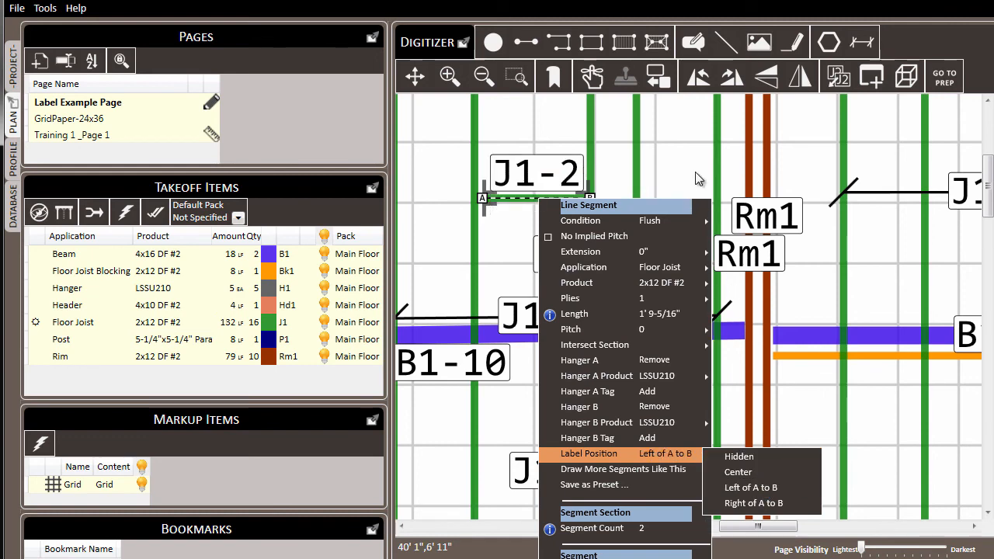
pyautogui.click(685, 150)
pyautogui.scroll(-1, 649, 296)
pyautogui.scroll(-1, 732, 151)
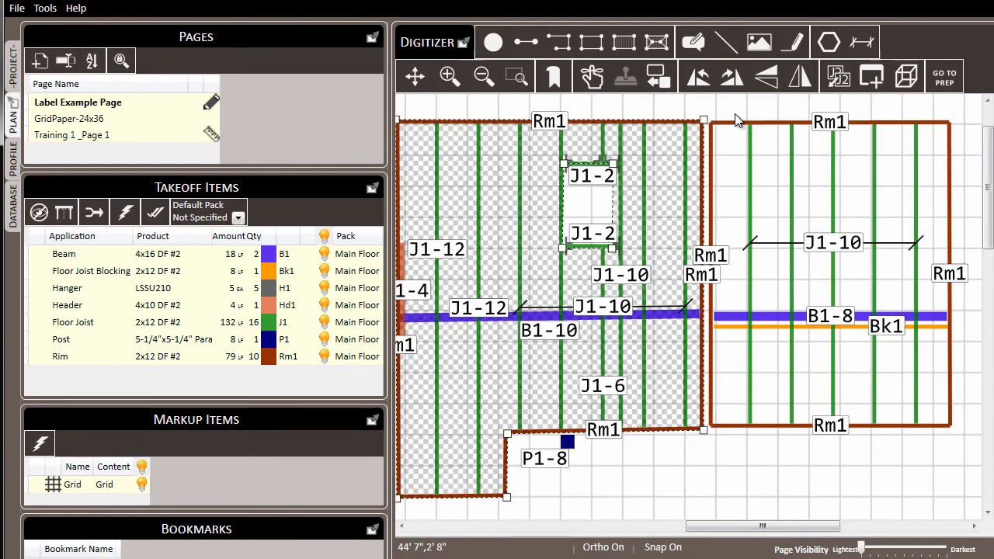
pyautogui.click(762, 207)
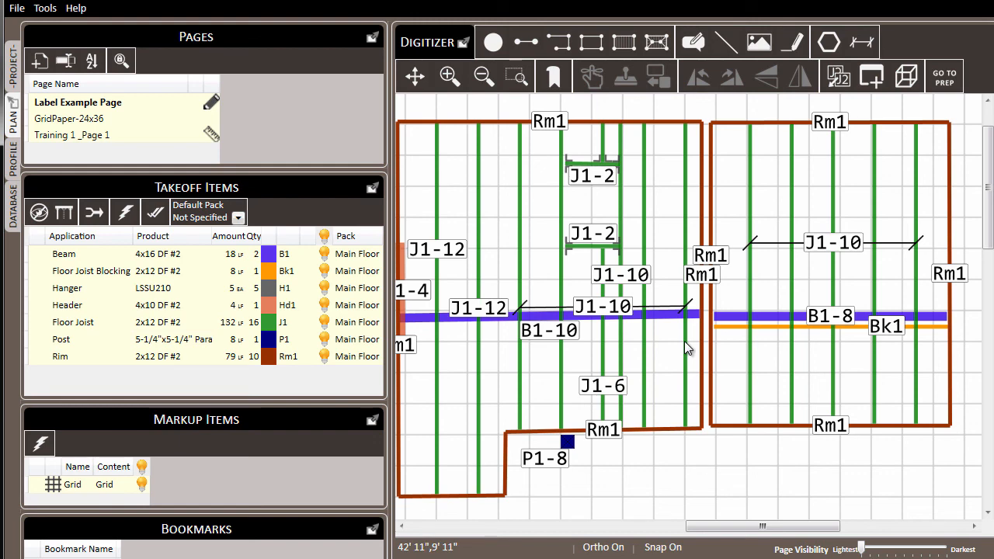
# Hide the Rm1 label on the left floor section's rim edge that adjoins the right section.
pyautogui.scroll(2, 714, 320)
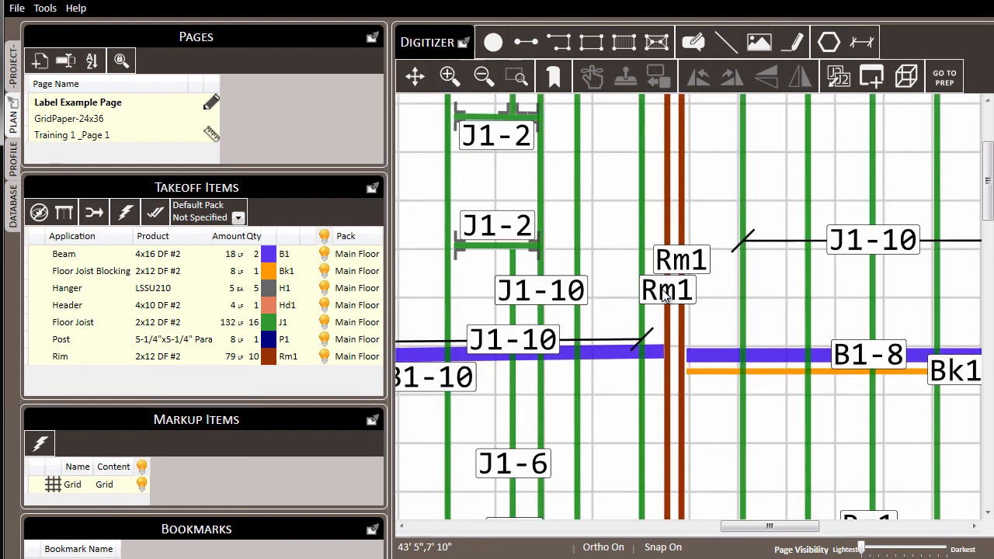
pyautogui.rightClick(669, 293)
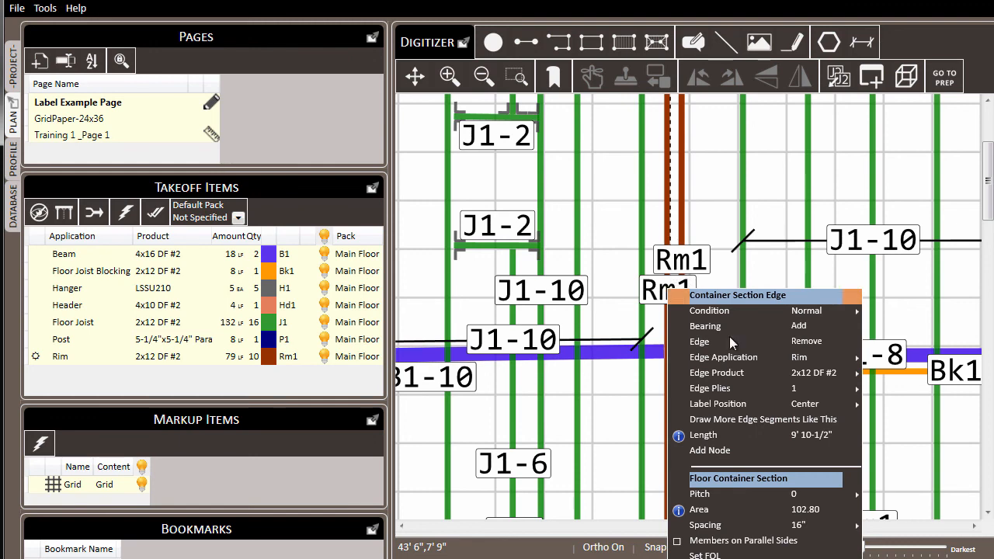
pyautogui.moveTo(769, 408)
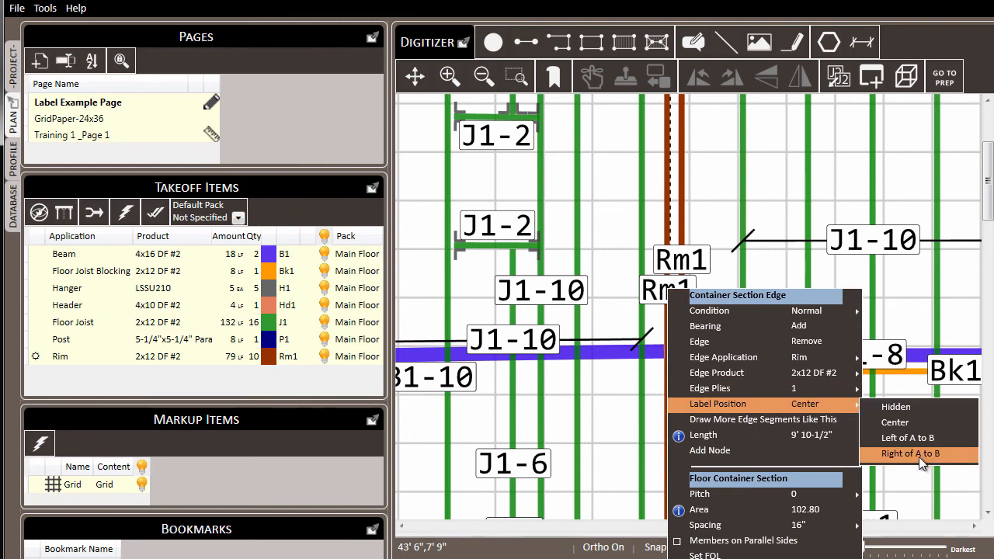
pyautogui.click(900, 406)
pyautogui.scroll(-3, 713, 220)
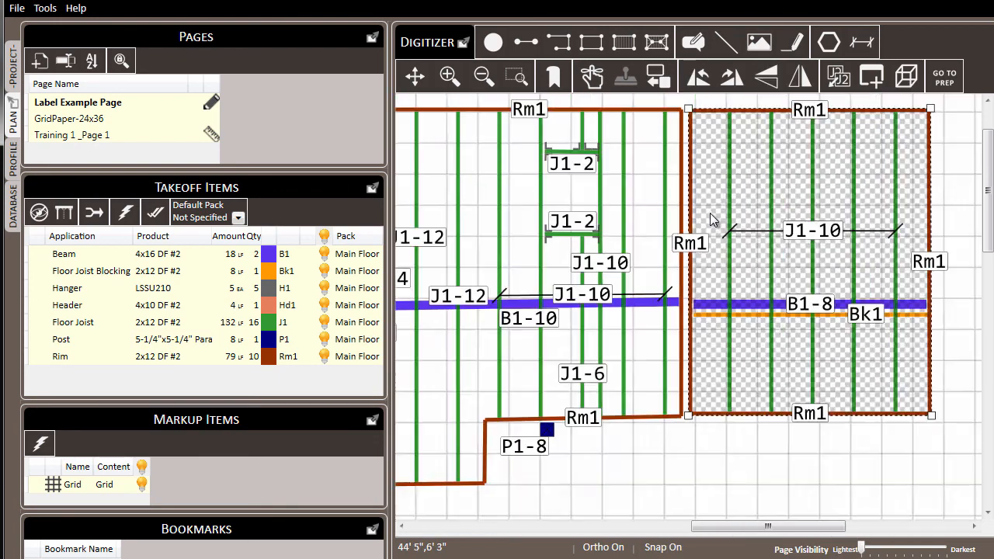
pyautogui.scroll(-1, 713, 220)
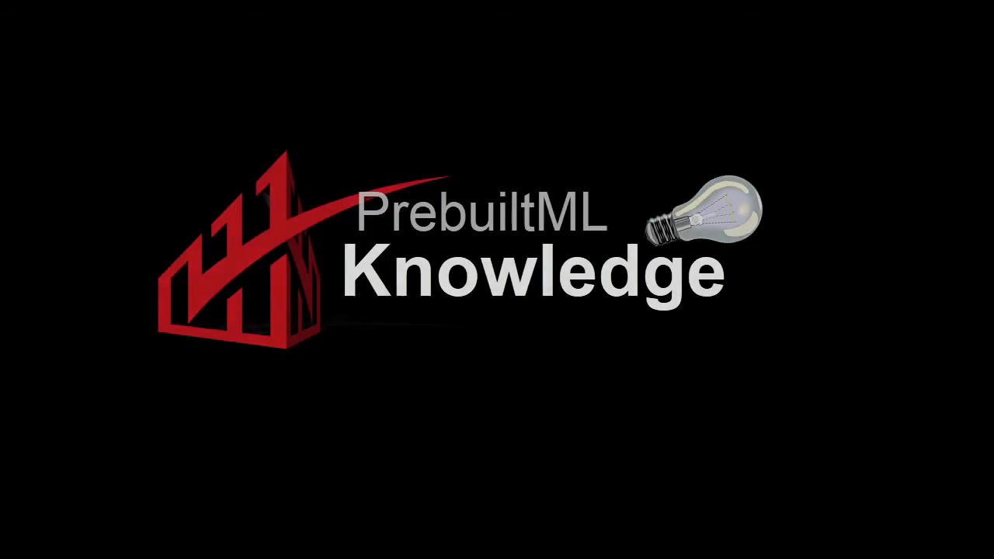